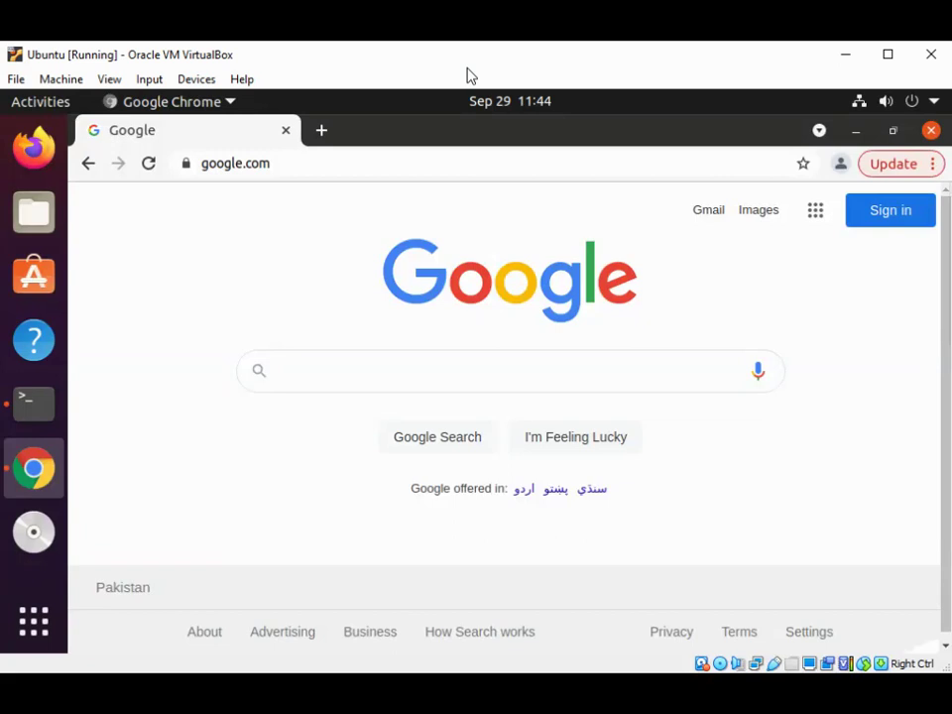
Open the list of Chrome's internal pages at chrome://chrome-urls
click(280, 167)
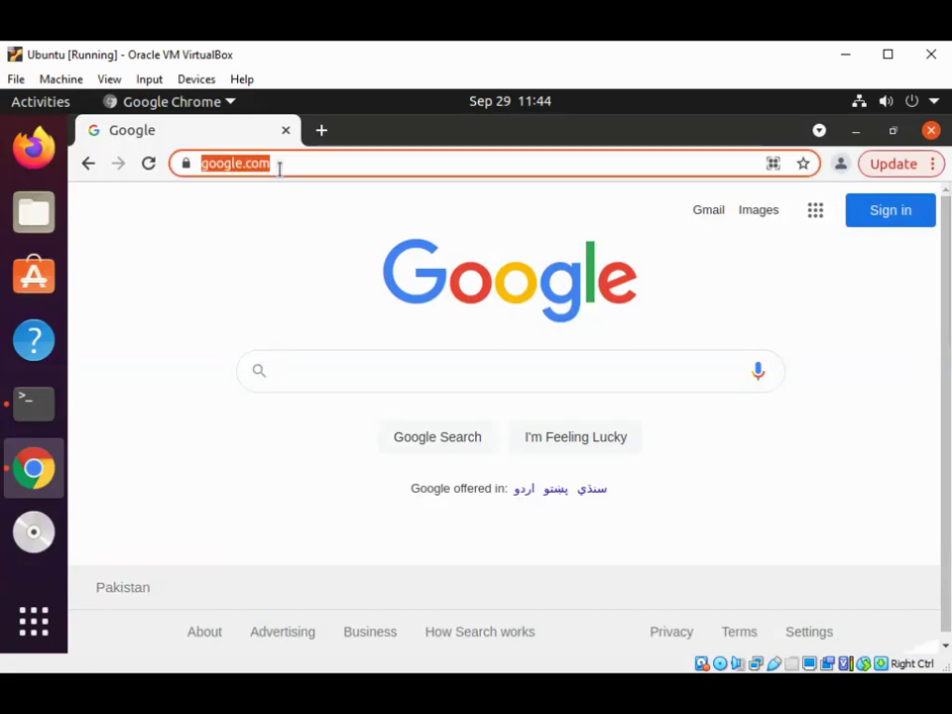
text(chrome://chrome-urls)
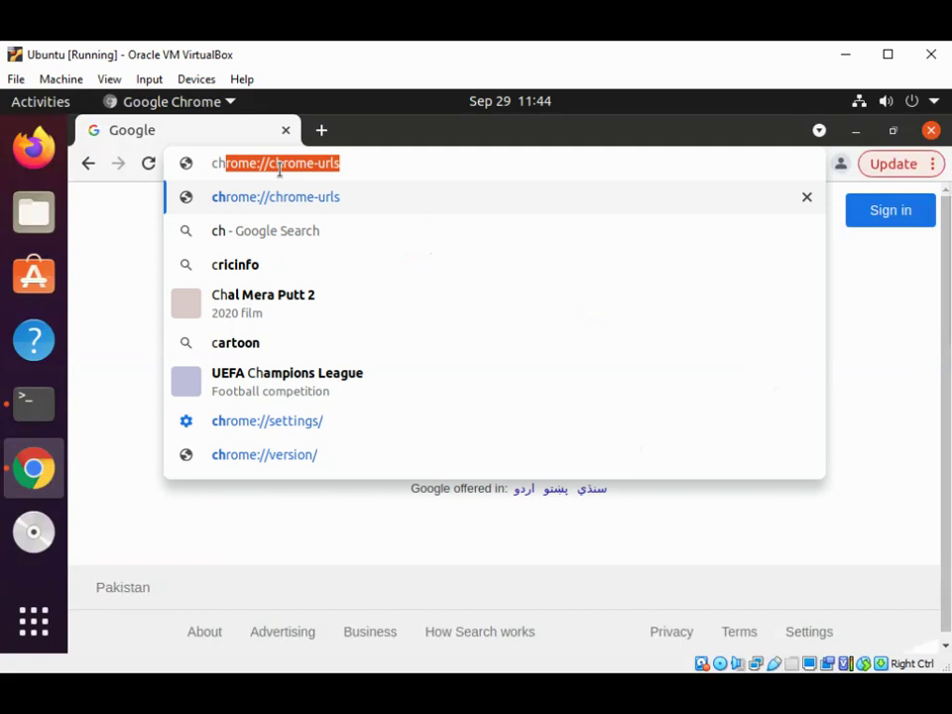
key(End)
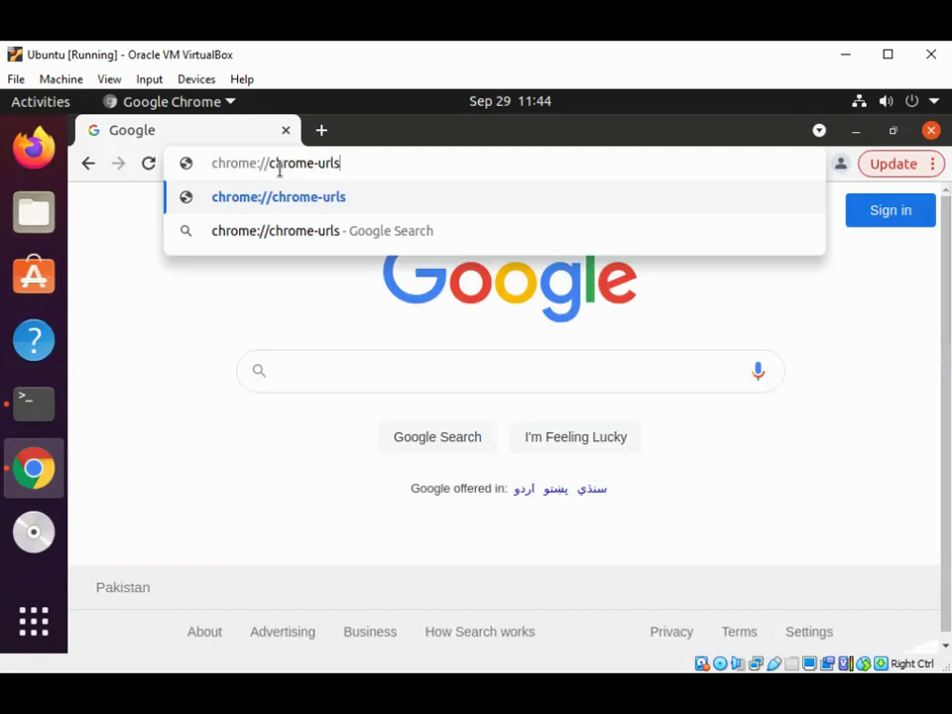
key(Return)
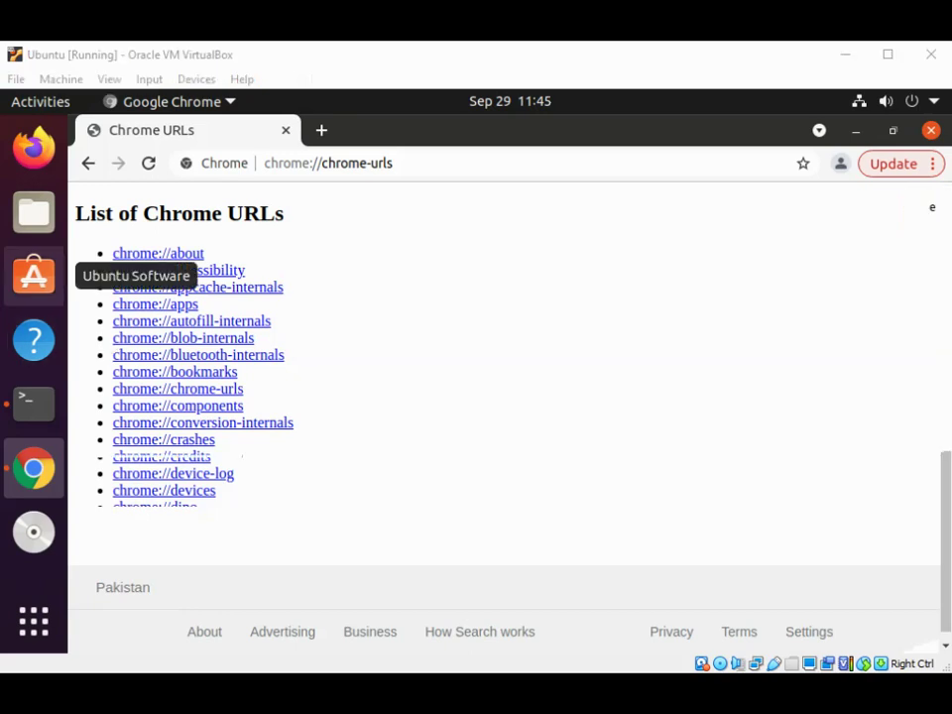
Replace the current address with chrome://net-export and load the network log capture page
click(404, 166)
click(404, 166)
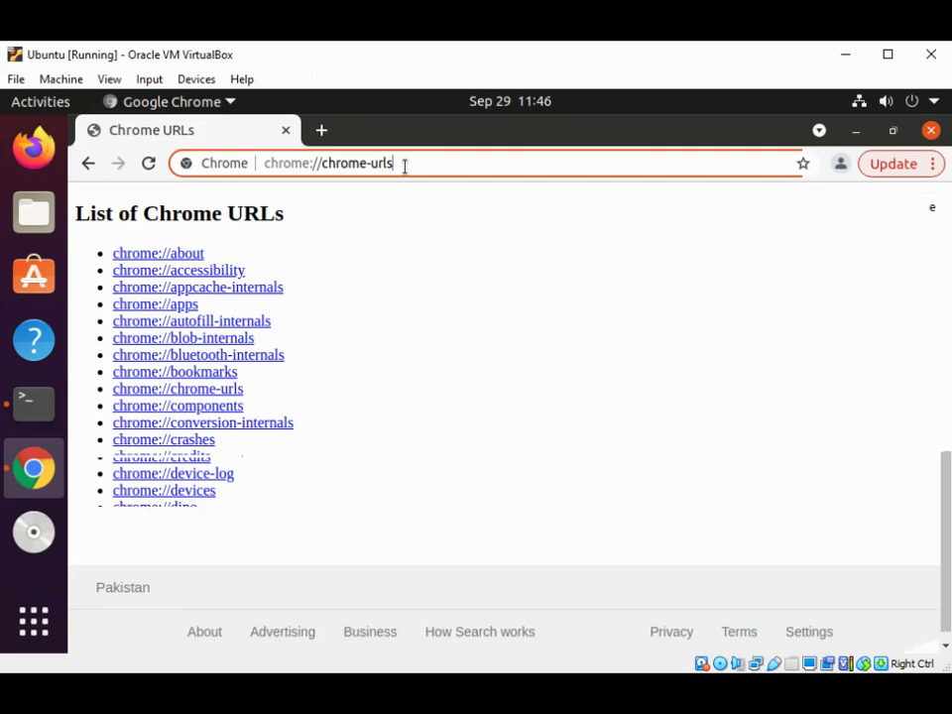
key(BackSpace)
key(BackSpace)
key(BackSpace)
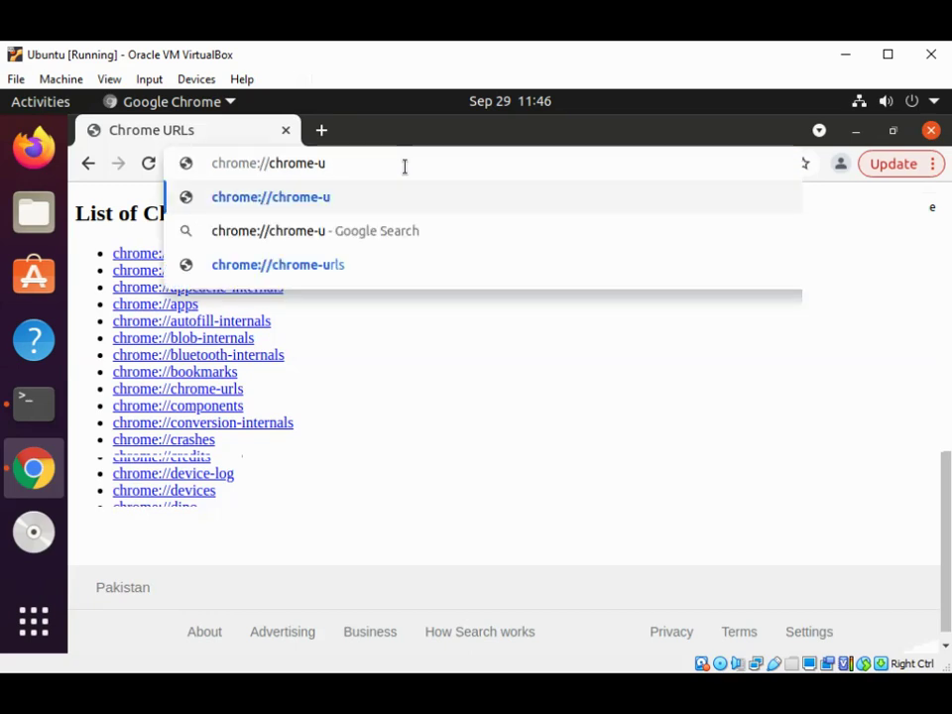
key(BackSpace)
key(BackSpace)
key(BackSpace)
key(BackSpace)
key(BackSpace)
key(BackSpace)
key(BackSpace)
key(BackSpace)
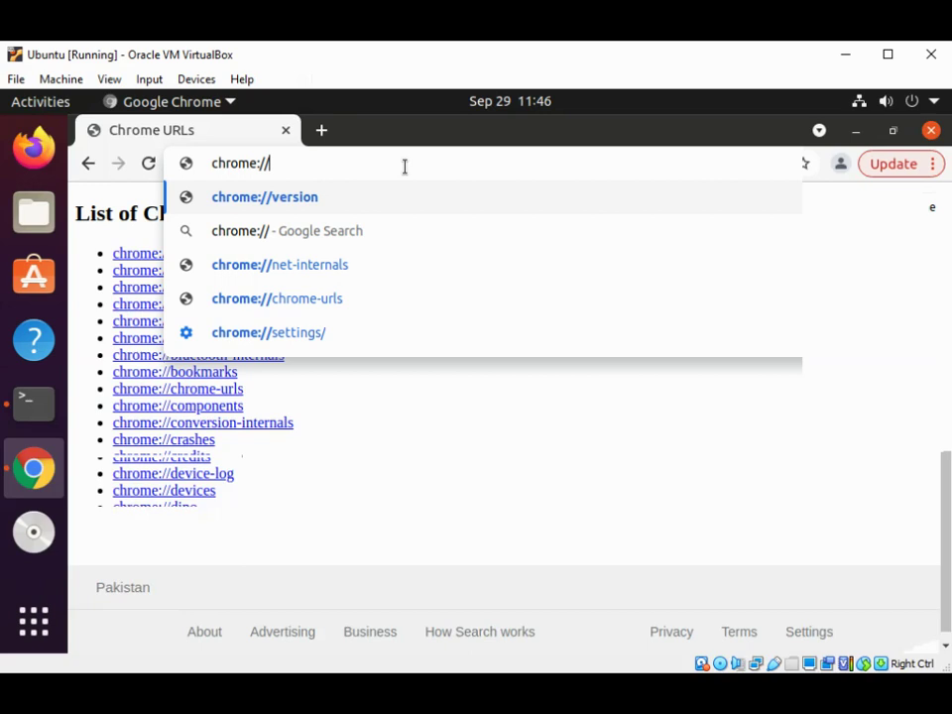
text(net-export)
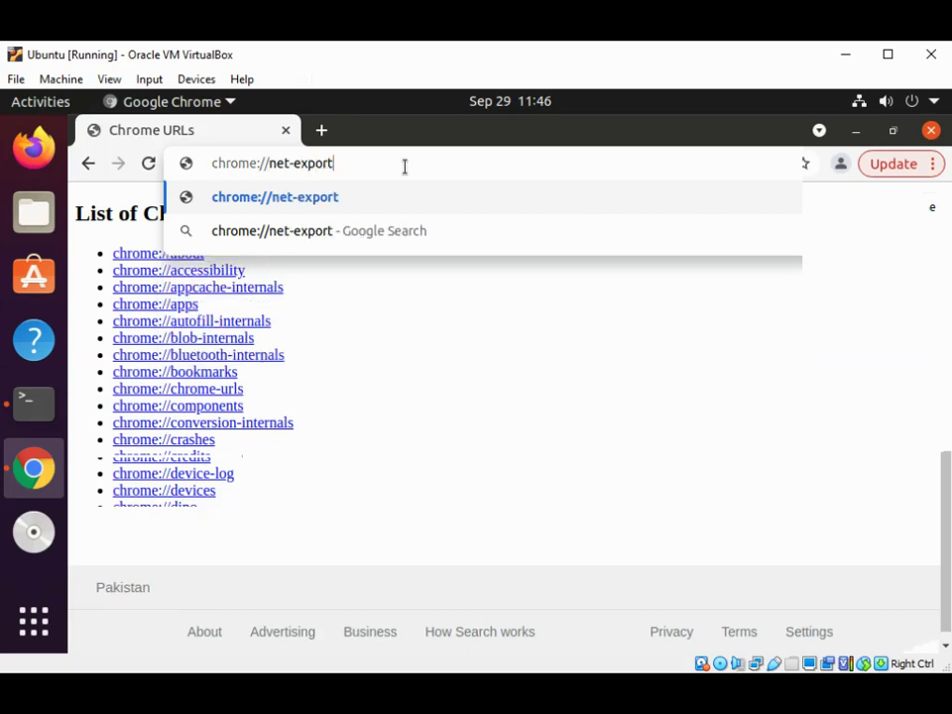
key(Return)
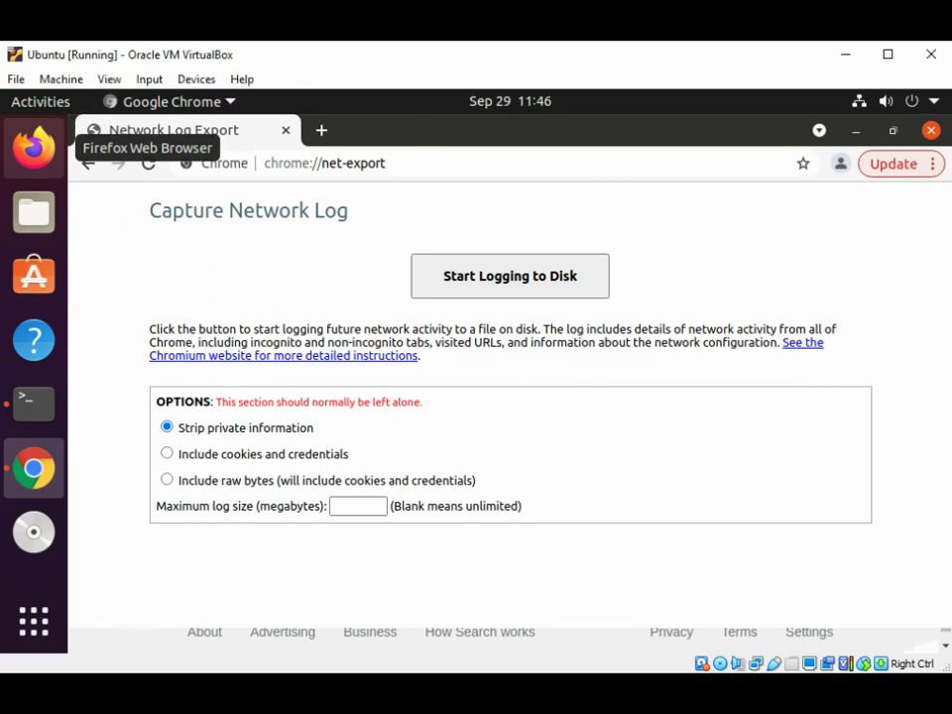
Change the address to chrome://network-errors and load the list of network errors
click(396, 164)
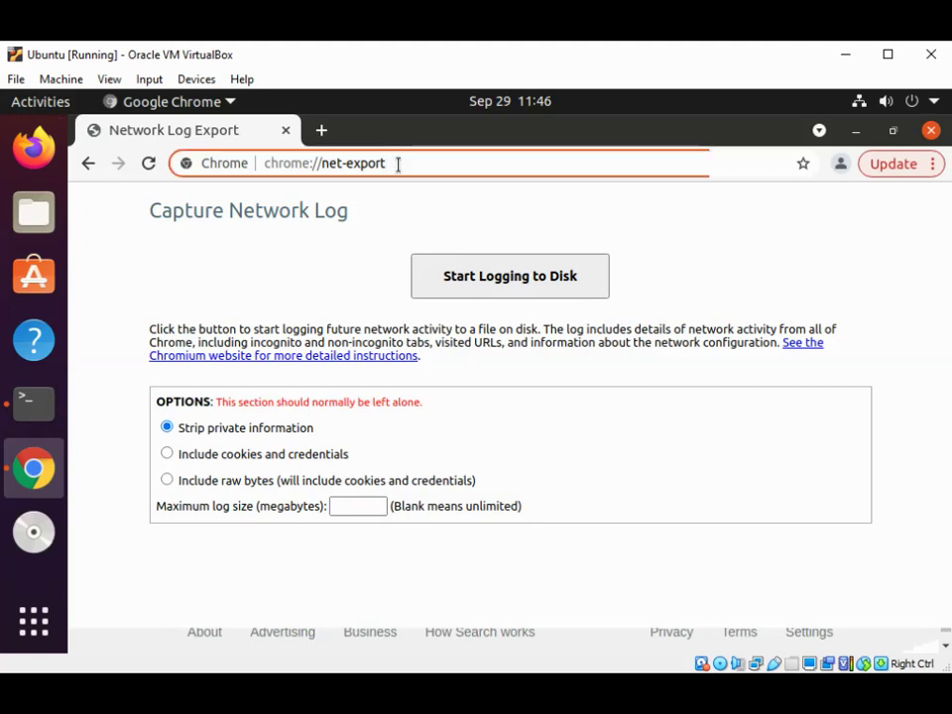
key(BackSpace)
key(BackSpace)
key(BackSpace)
key(BackSpace)
key(BackSpace)
key(BackSpace)
key(BackSpace)
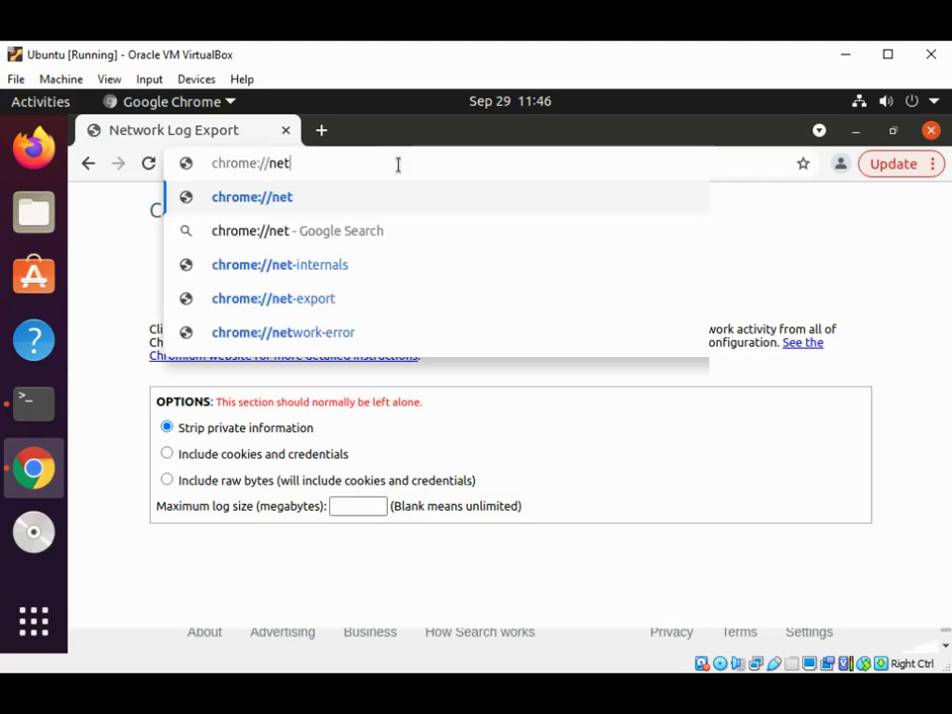
text(work)
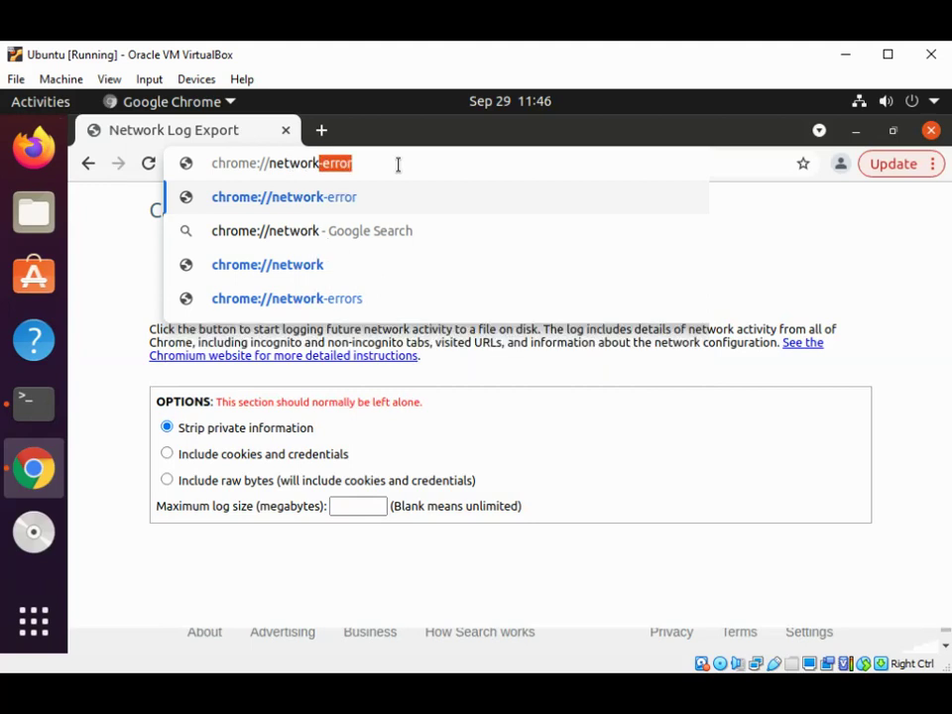
text(-errors)
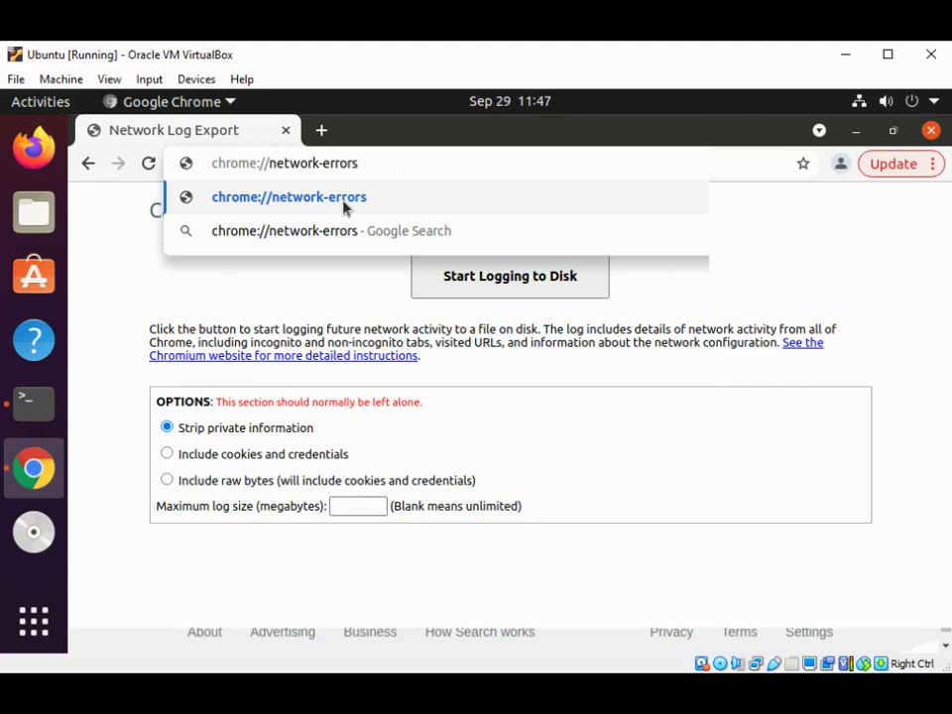
click(344, 206)
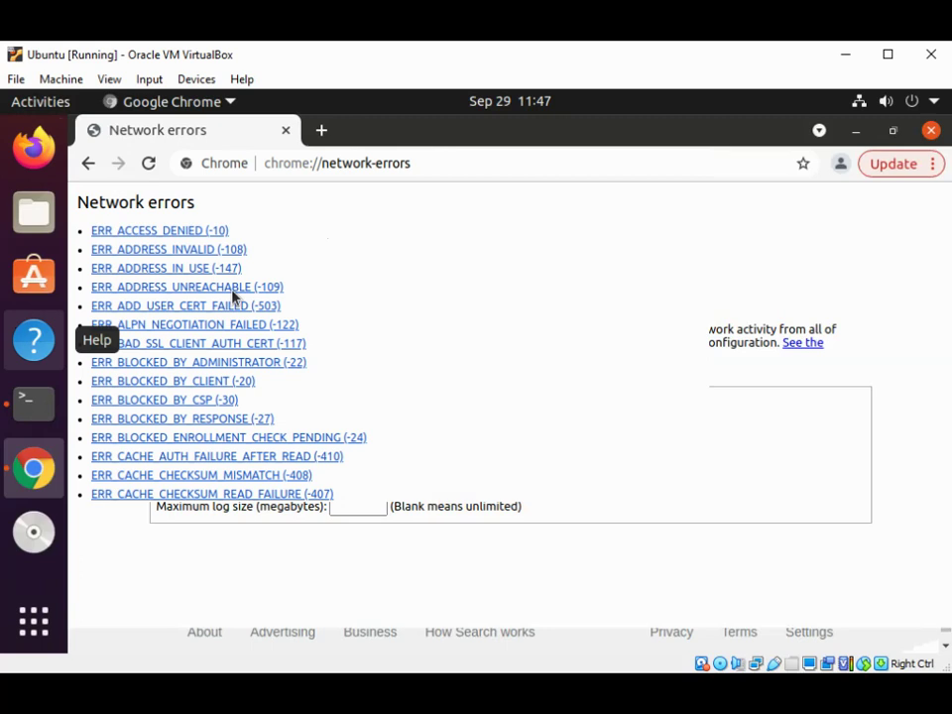
Change the address to chrome://safe-browsing and load the Safe Browsing page
click(426, 163)
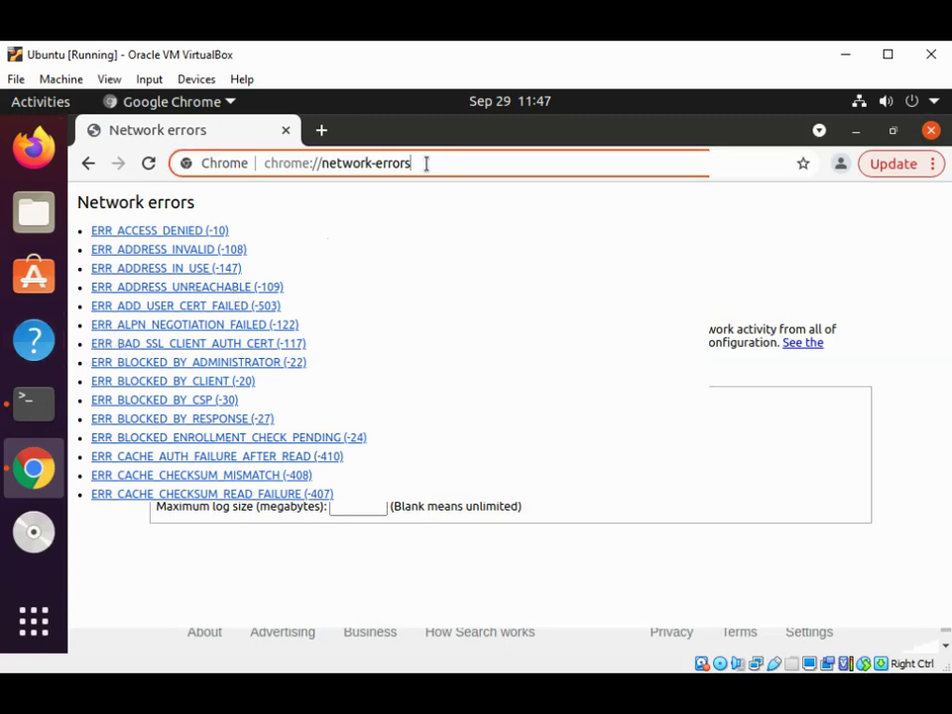
key(BackSpace)
key(BackSpace)
key(BackSpace)
key(BackSpace)
key(BackSpace)
key(BackSpace)
key(BackSpace)
key(BackSpace)
key(BackSpace)
key(BackSpace)
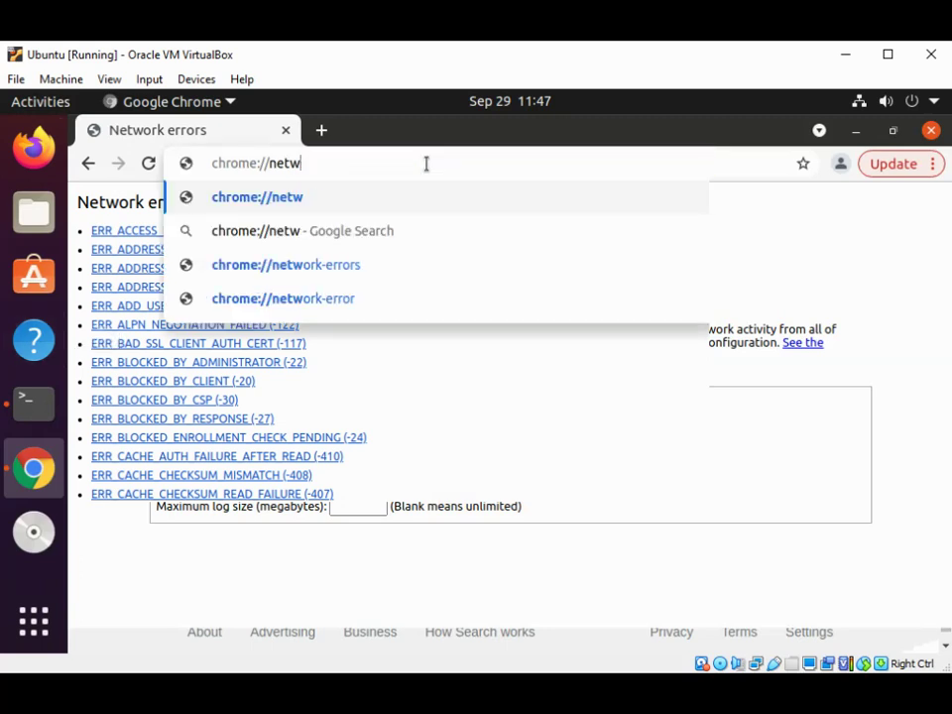
key(BackSpace)
key(BackSpace)
key(BackSpace)
key(BackSpace)
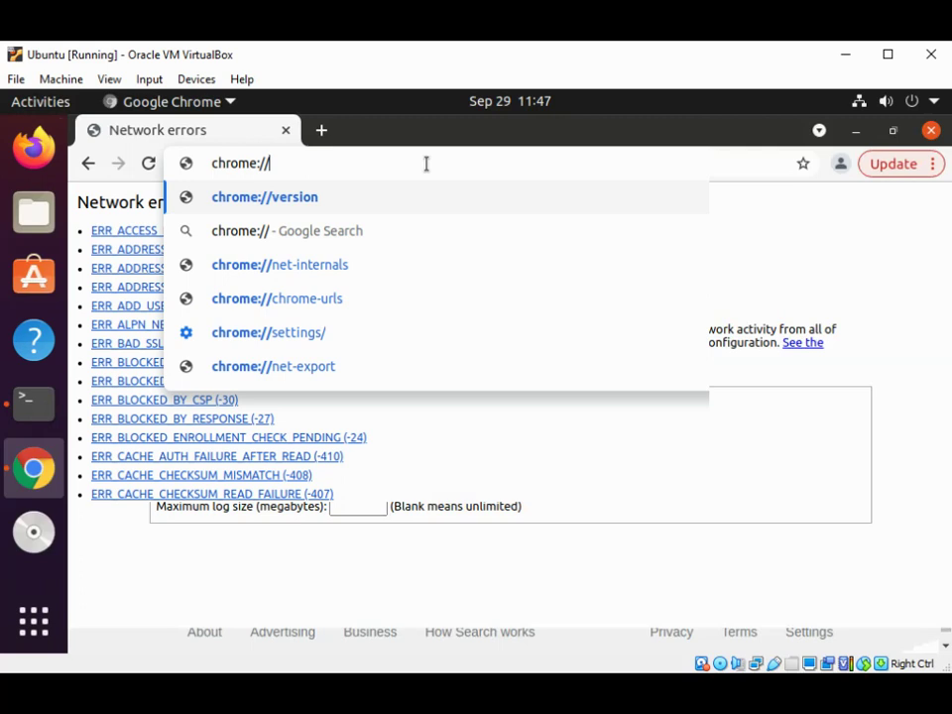
text(saf)
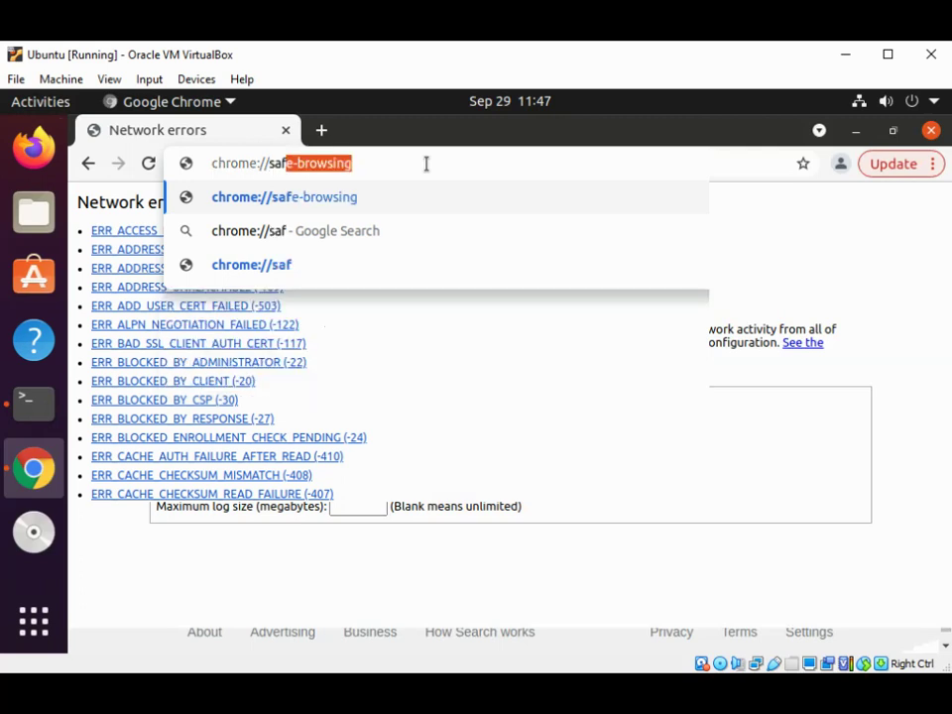
text(e-browsing)
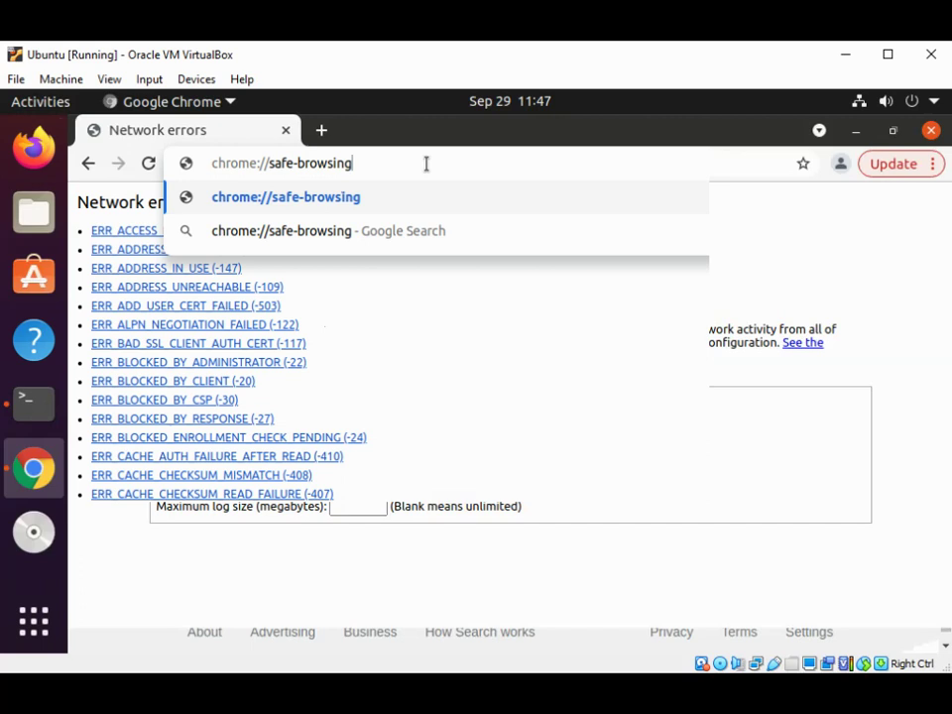
key(Return)
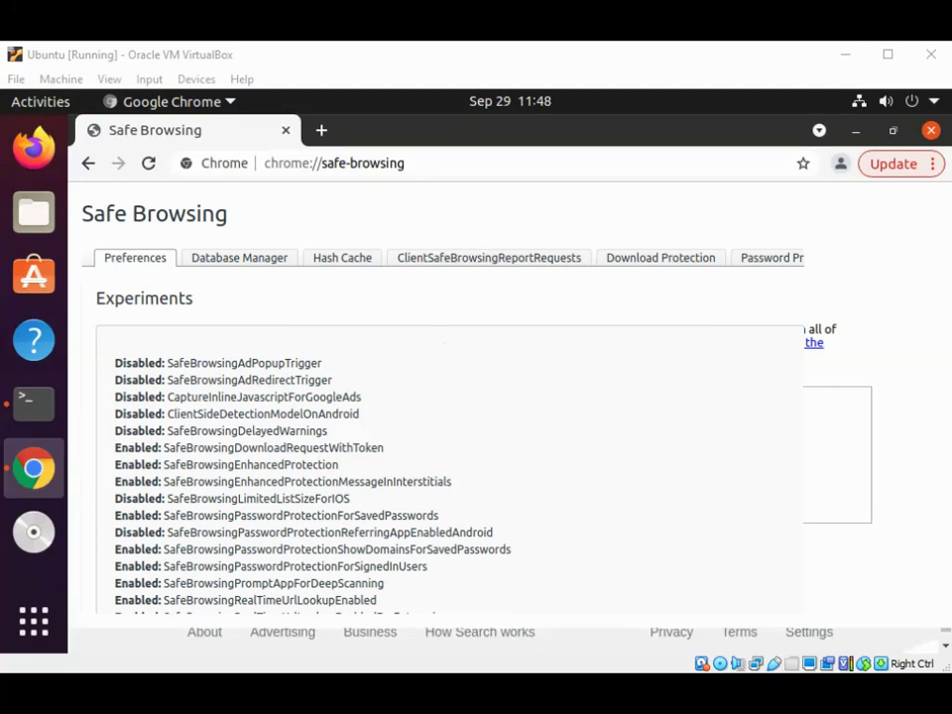
Change the address to chrome://user-actions and load the User Actions Debug Page
click(324, 162)
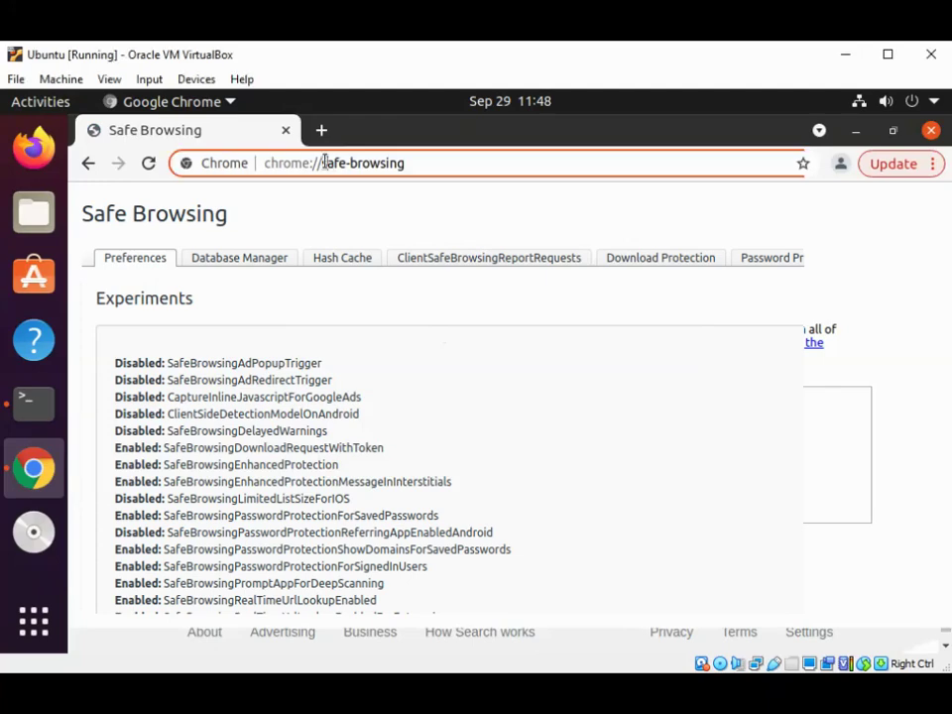
drag(324, 161, 417, 167)
key(BackSpace)
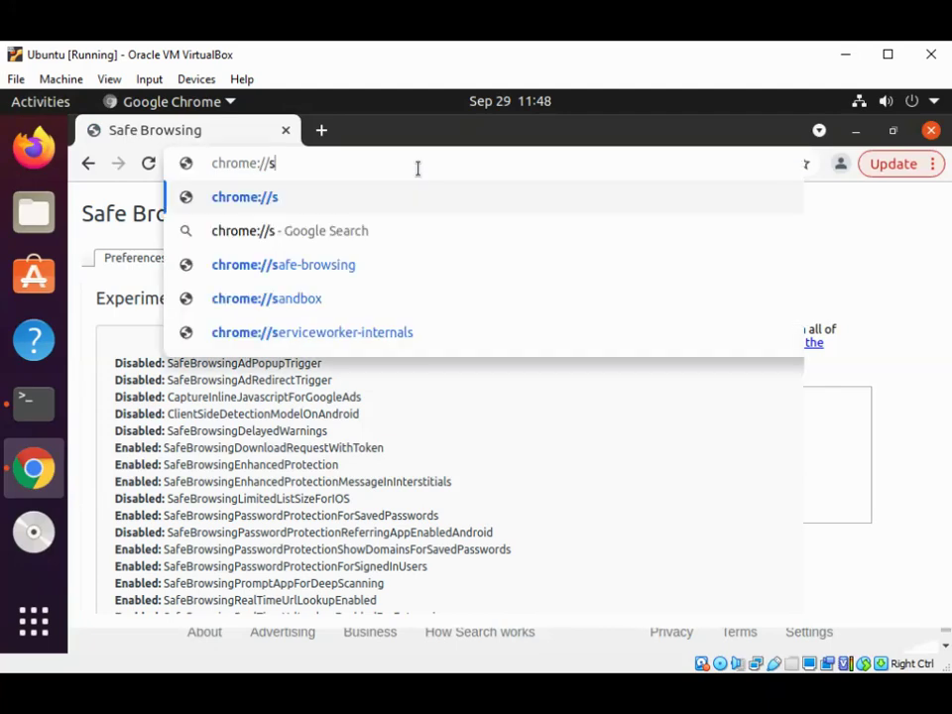
key(BackSpace)
text(user-actions)
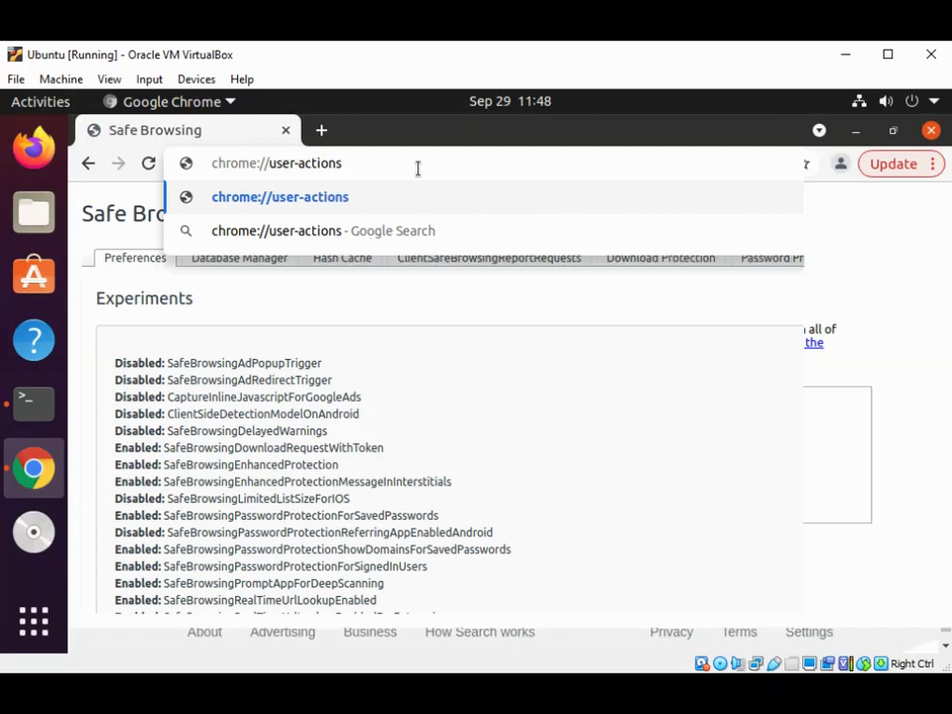
key(Return)
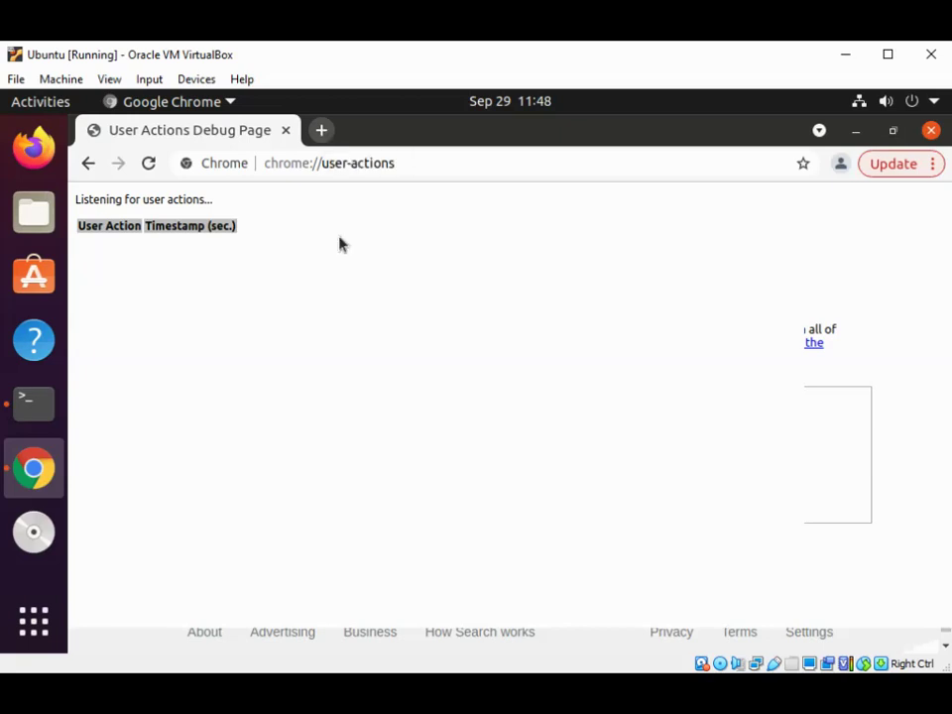
Open a new tab and return to the User Actions Debug Page to generate logged actions
key(ctrl+t)
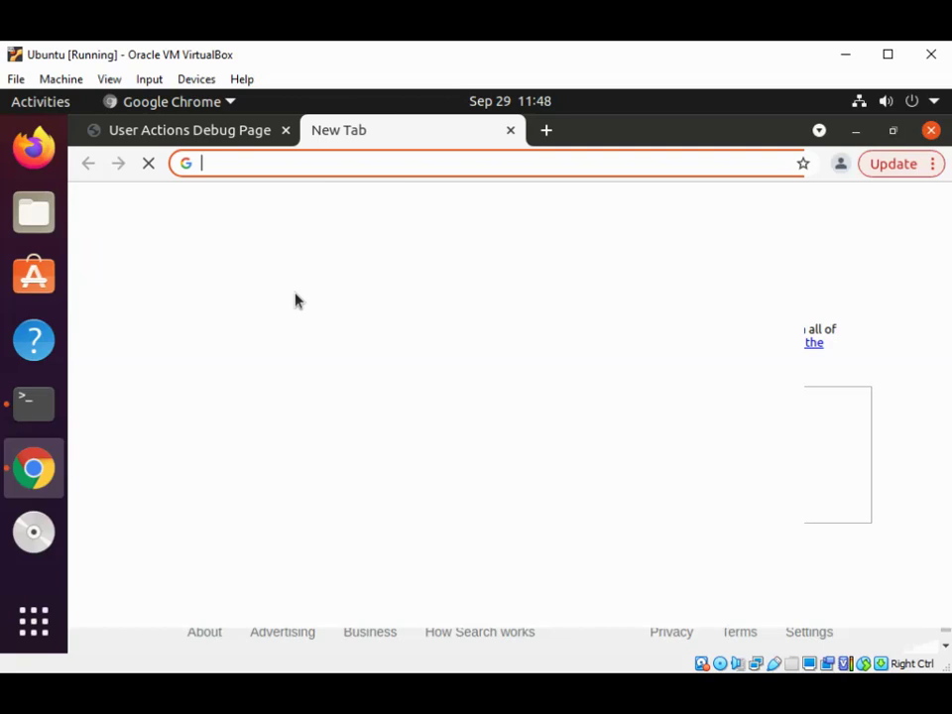
click(220, 135)
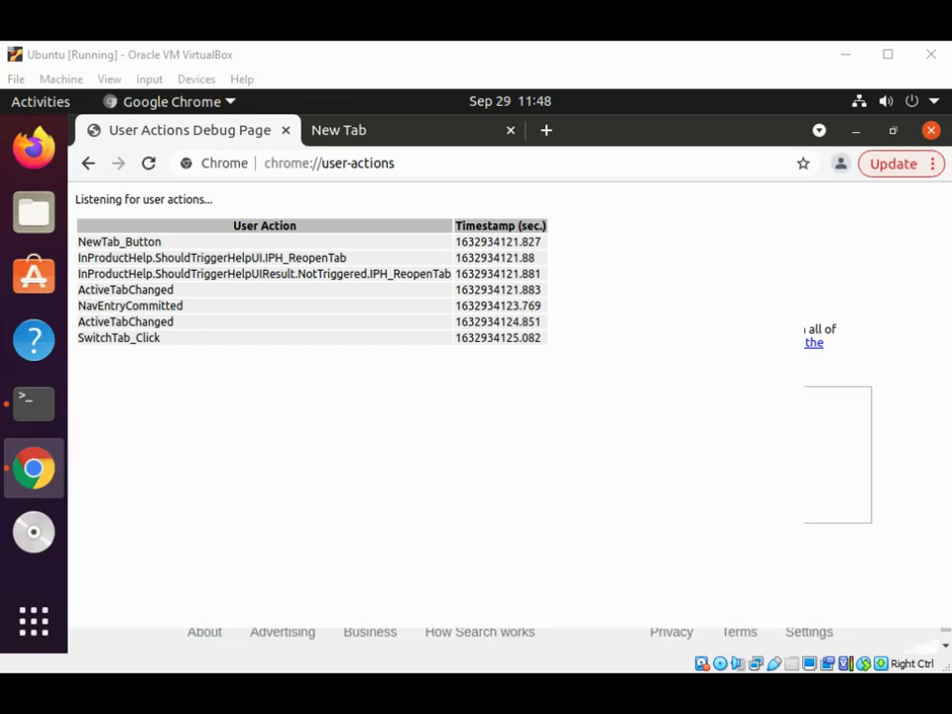
click(375, 329)
Restart the browser by loading the address chrome://restart
click(393, 161)
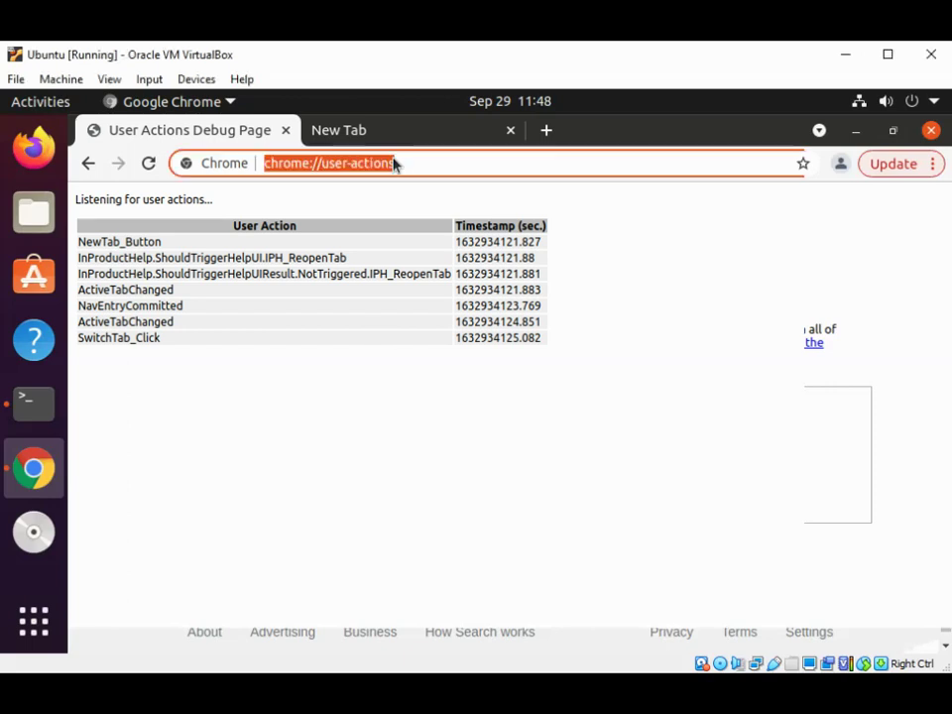
click(401, 162)
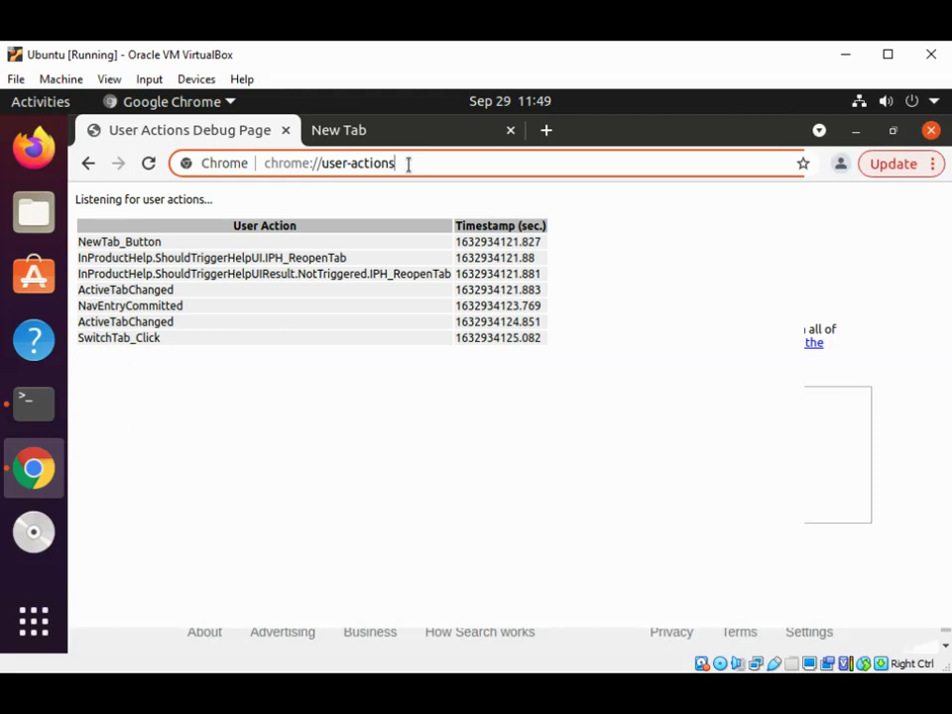
key(BackSpace)
key(BackSpace)
key(BackSpace)
key(BackSpace)
key(BackSpace)
key(BackSpace)
key(BackSpace)
key(BackSpace)
key(BackSpace)
key(BackSpace)
key(BackSpace)
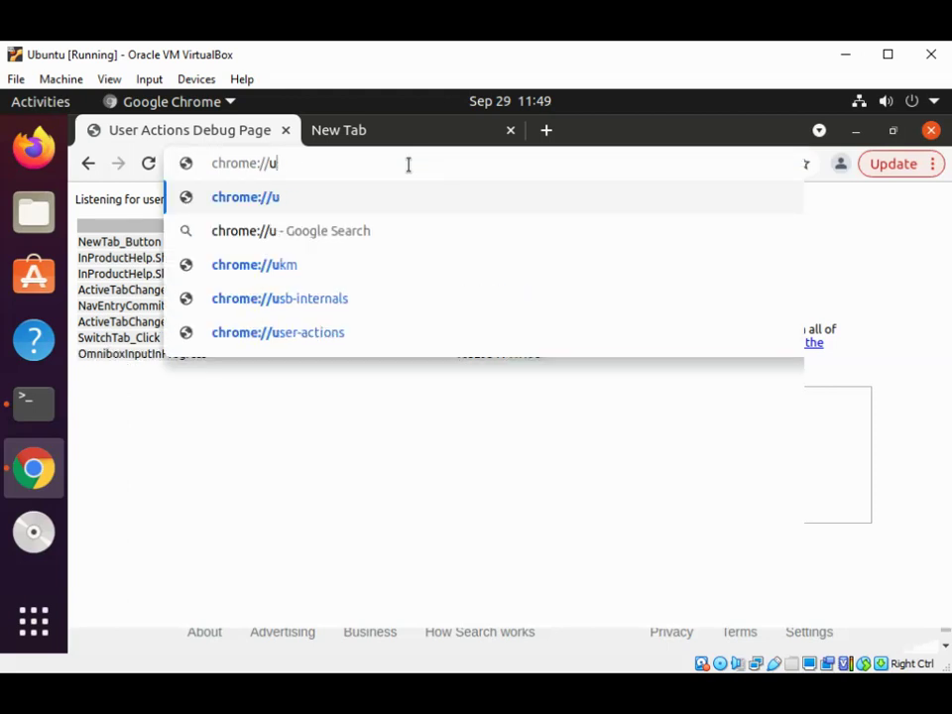
key(BackSpace)
text(re)
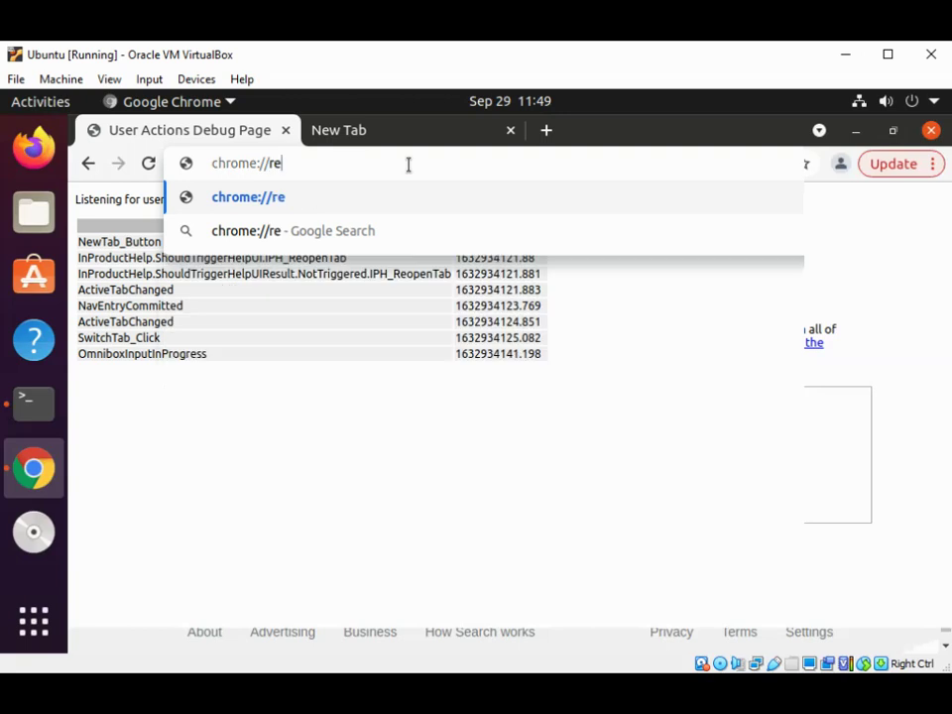
text(start)
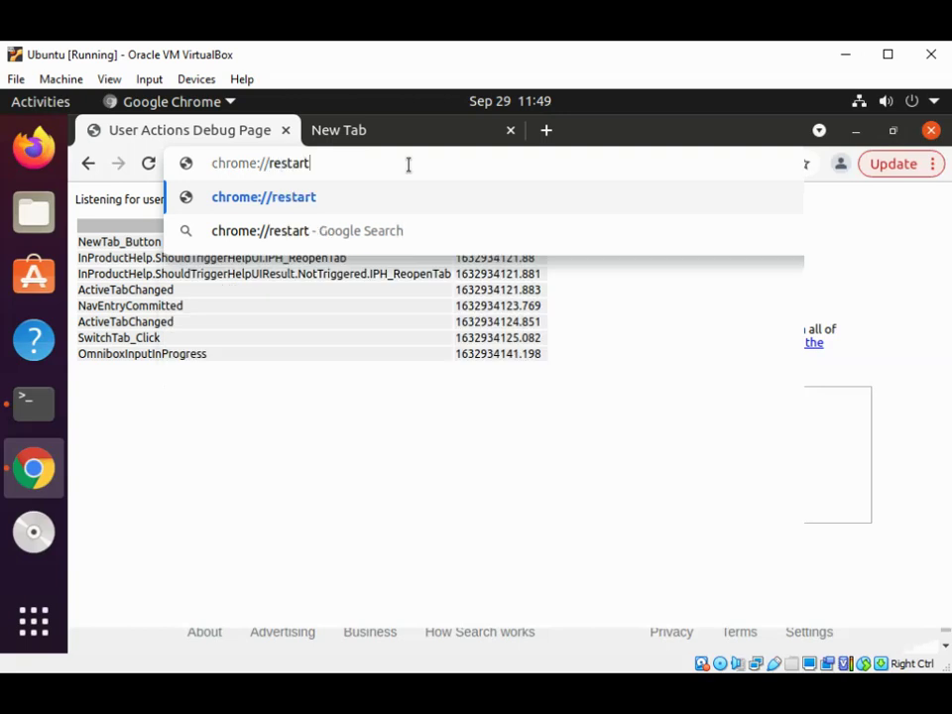
key(Return)
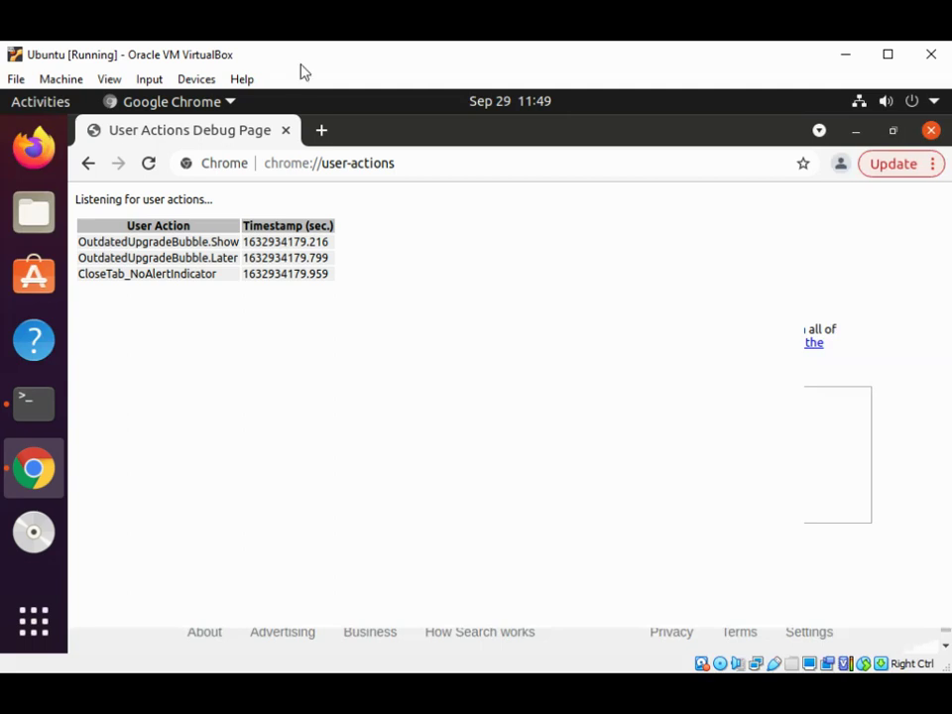
Request Google's cached copy of CNN by loading cache:cnn.com in place of the current address
click(376, 163)
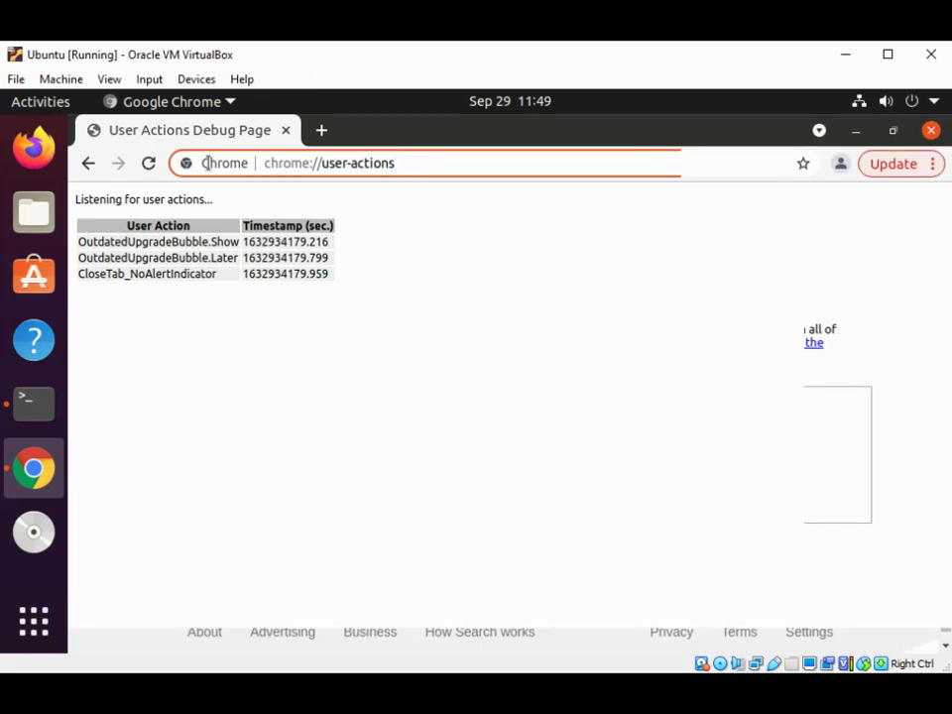
key(ctrl+a)
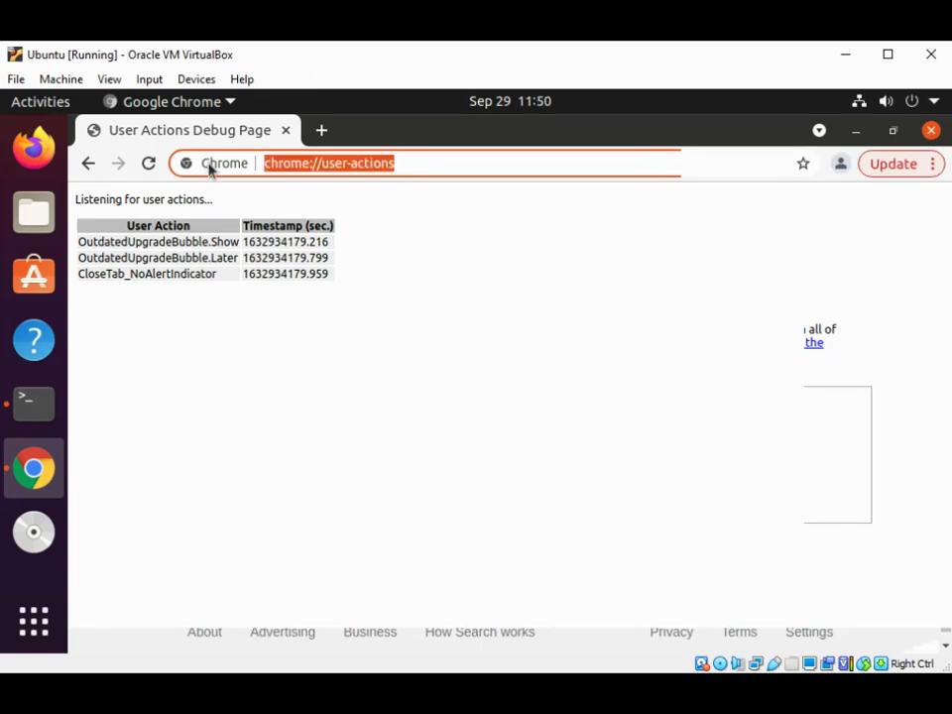
text(cache)
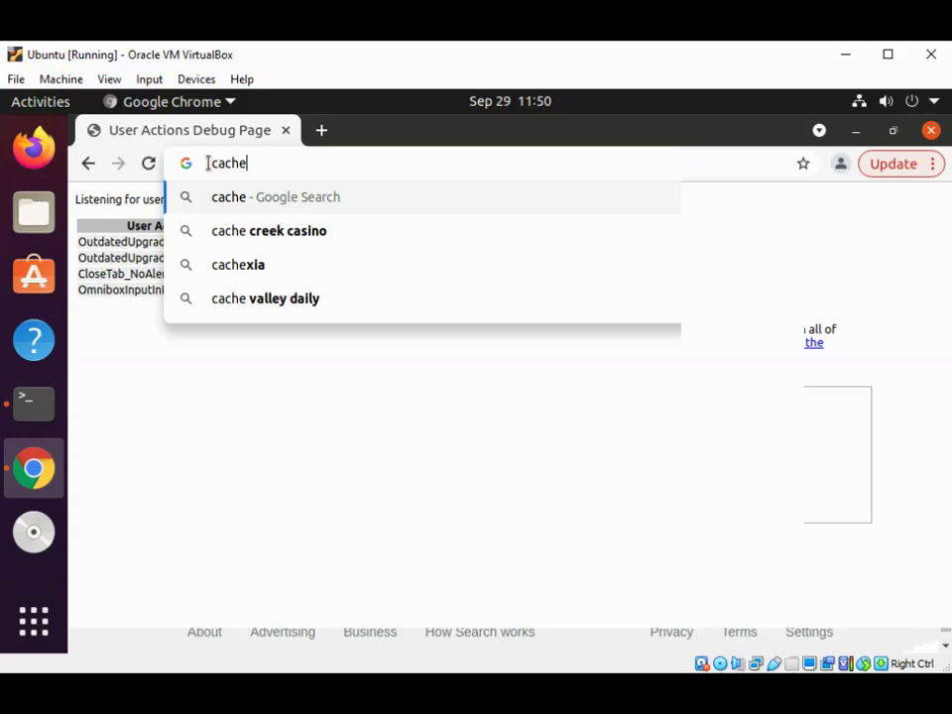
text(:)
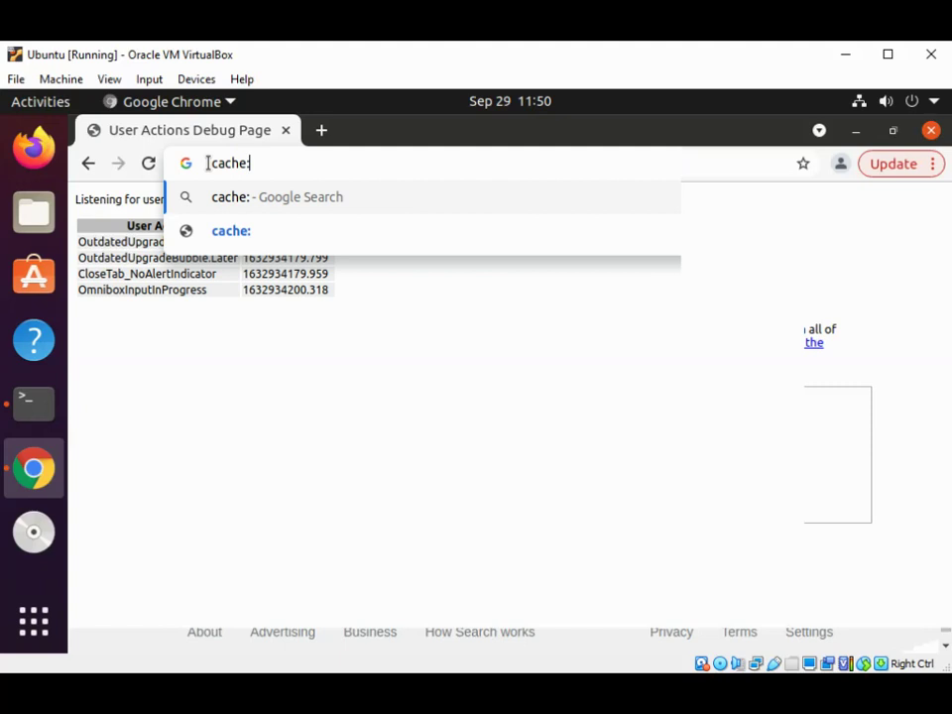
text(cnn.com)
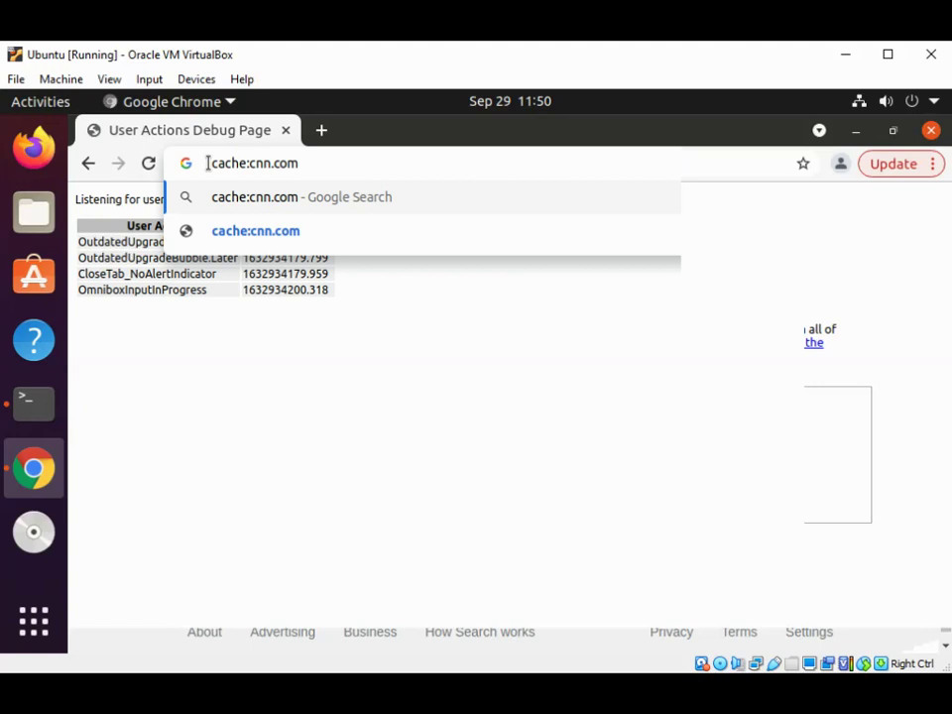
key(Return)
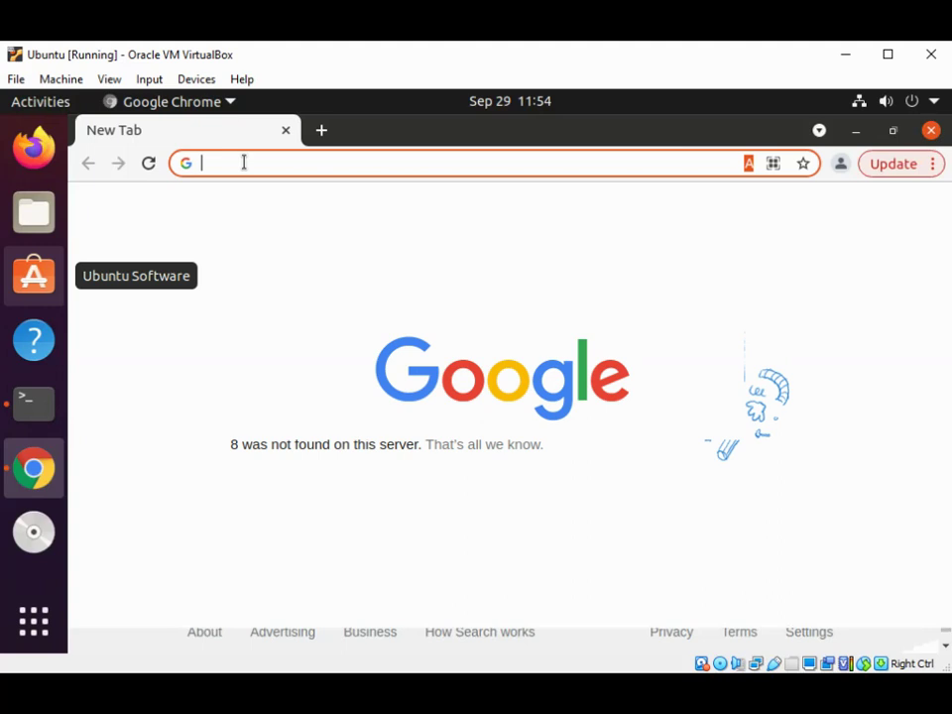
Enter cache:yahoo.com as the address to request the cached copy of Yahoo
text(cache:yahoo.com)
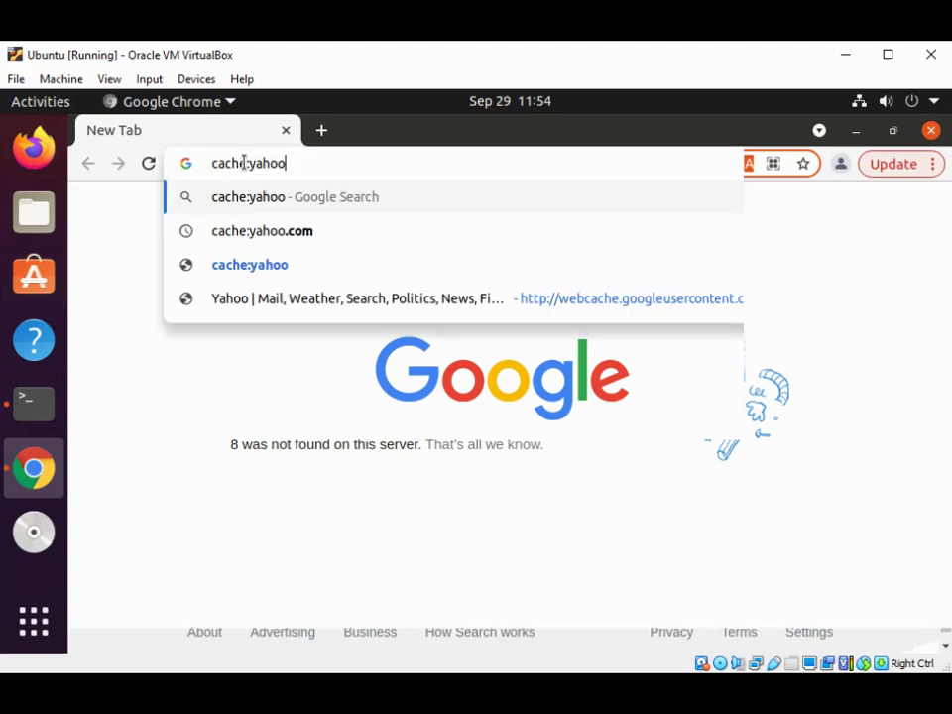